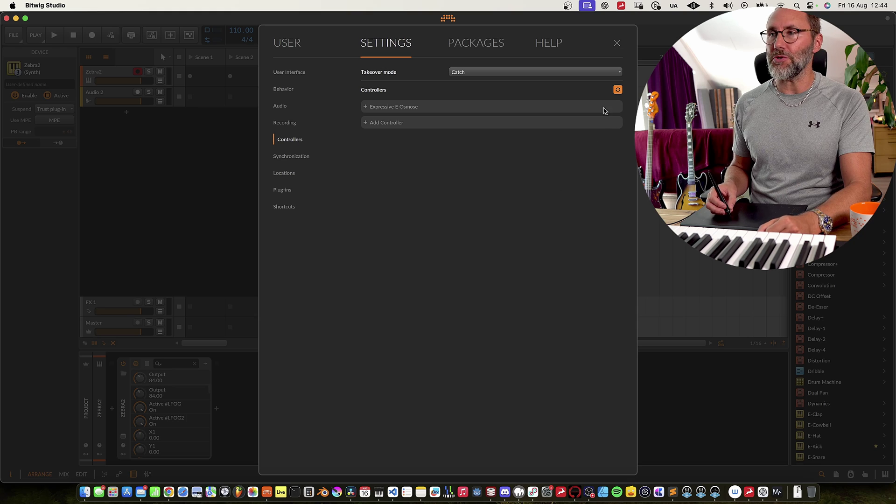
# - Add the detected Expressive E Osmose as a controller and close the settings
pyautogui.click(404, 108)
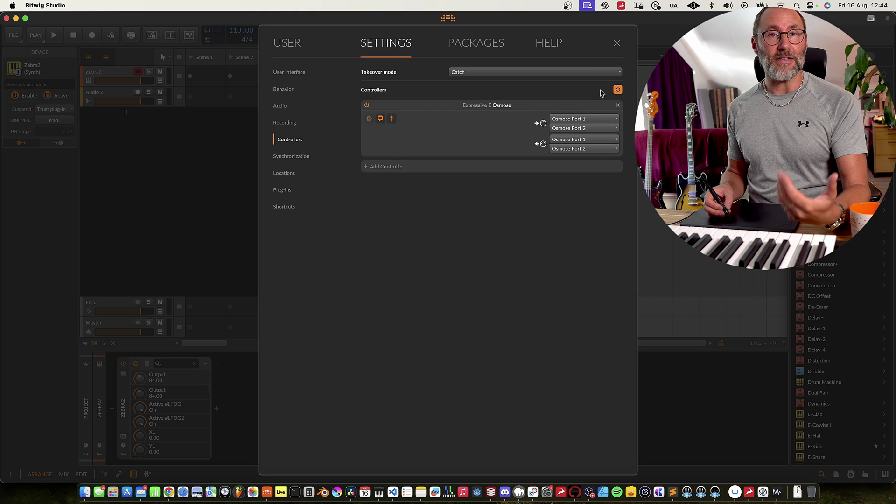
pyautogui.click(616, 44)
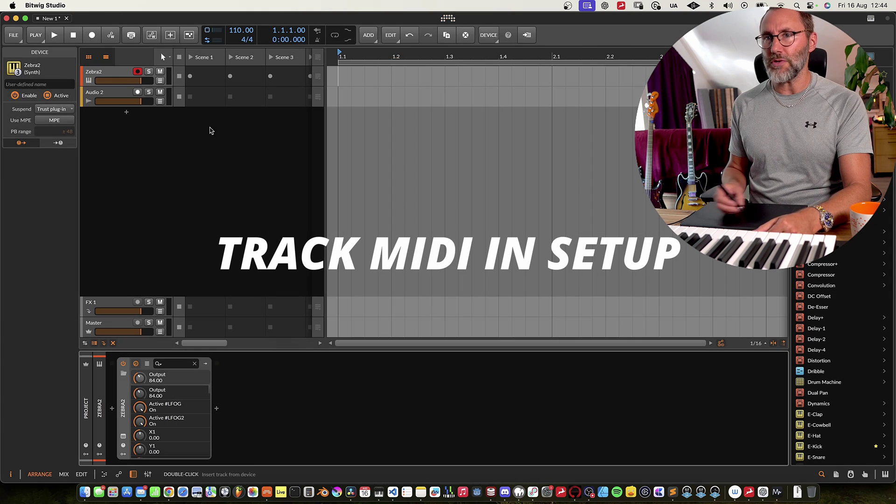
# - Set the Zebra2 track's note input to Osmose - External MIDI Port (Port 1)
pyautogui.click(104, 80)
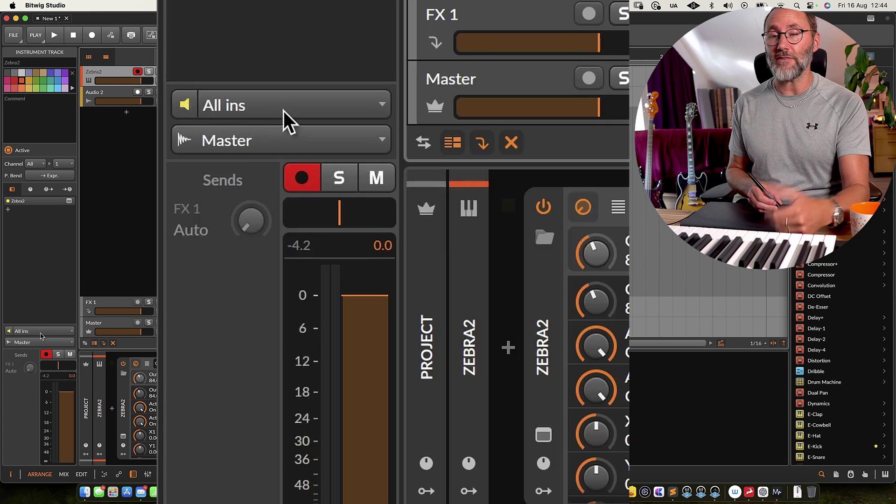
pyautogui.click(40, 332)
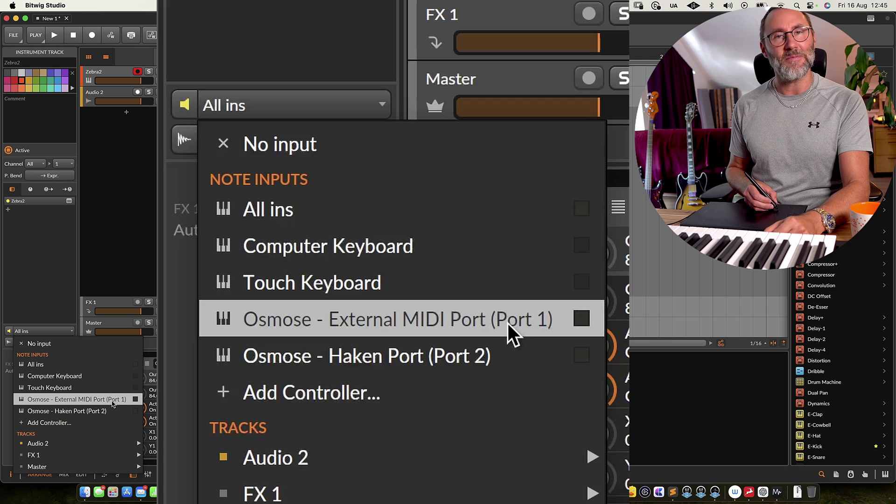
pyautogui.click(113, 403)
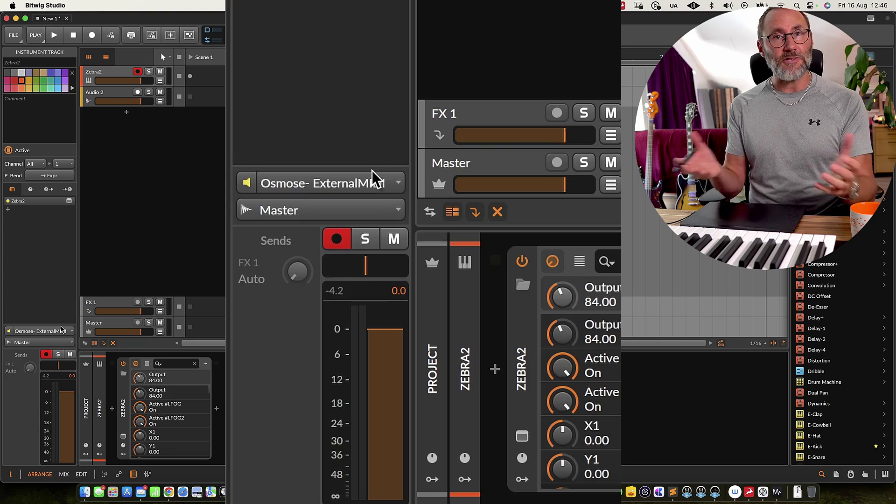
pyautogui.click(395, 185)
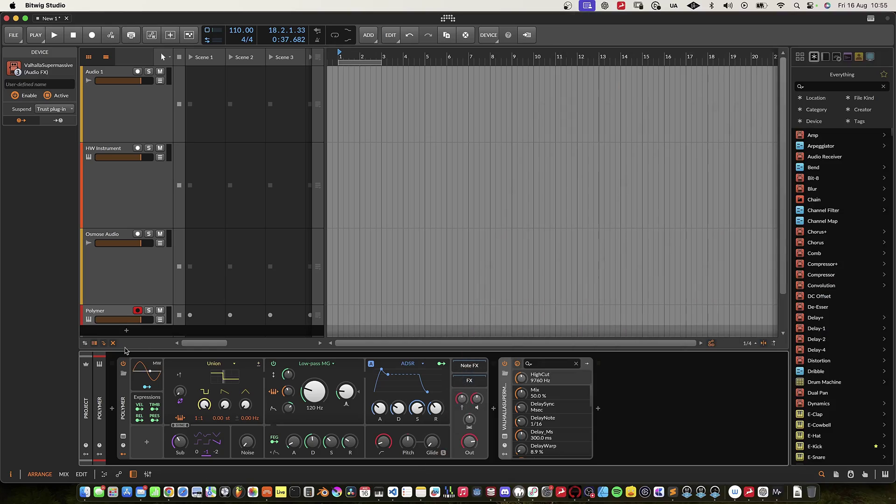
# - Add a new instrument track with the HW Instrument device
pyautogui.click(126, 330)
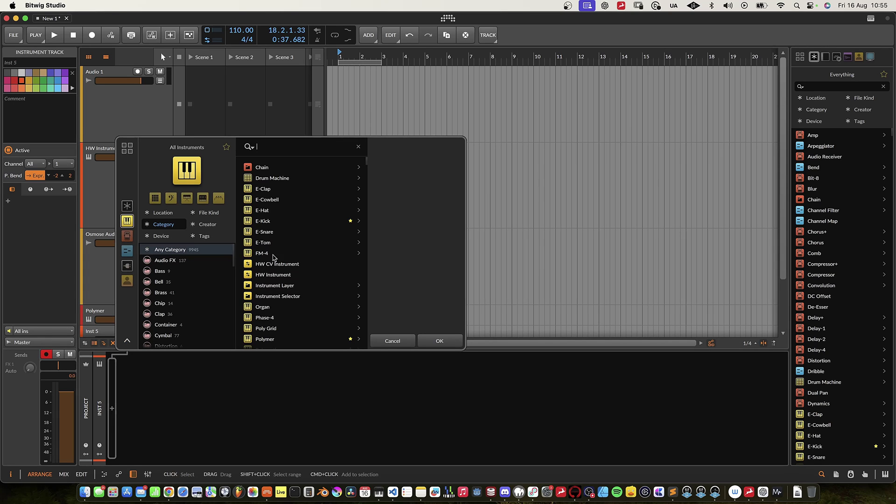
pyautogui.write('hw')
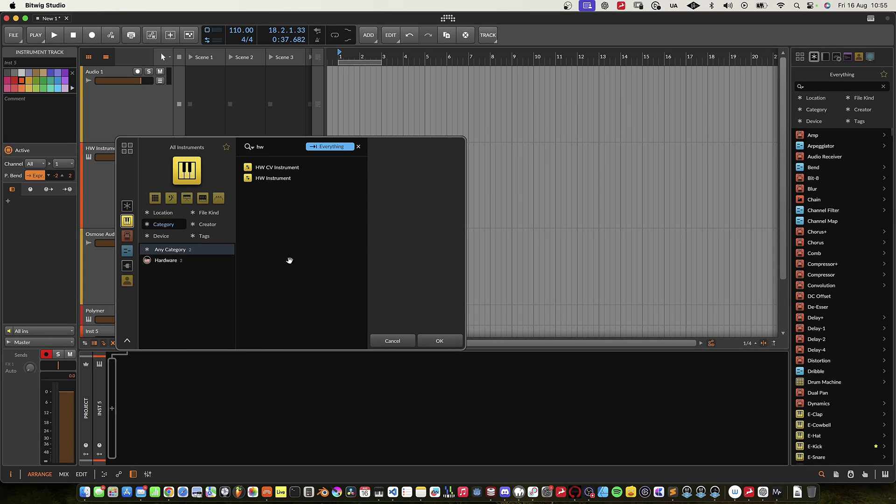
pyautogui.click(276, 178)
pyautogui.click(441, 339)
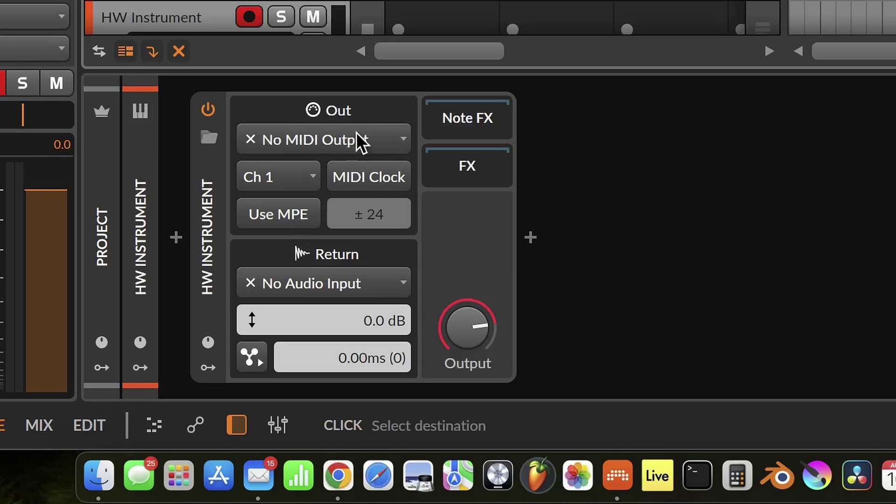
# - Configure the HW Instrument with MIDI output Osmose Port 2, Keep Ch., MPE enabled and audio return Stereo In 7
pyautogui.click(357, 135)
pyautogui.click(332, 264)
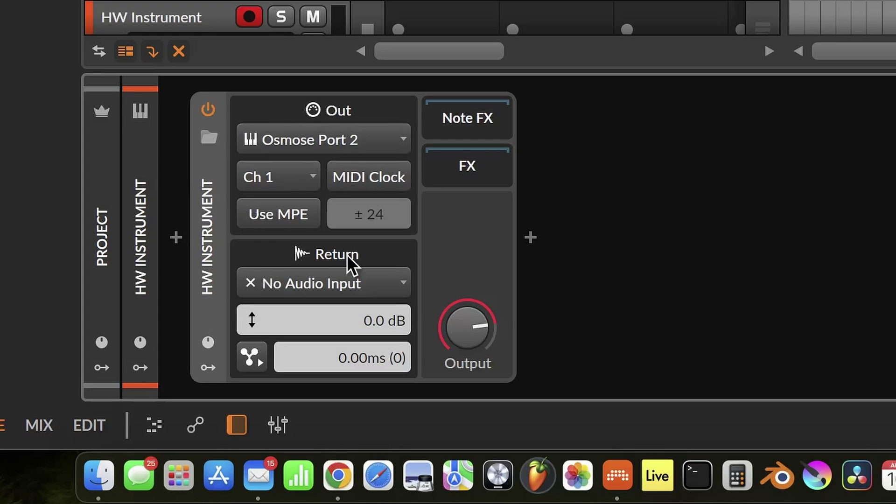
pyautogui.click(311, 180)
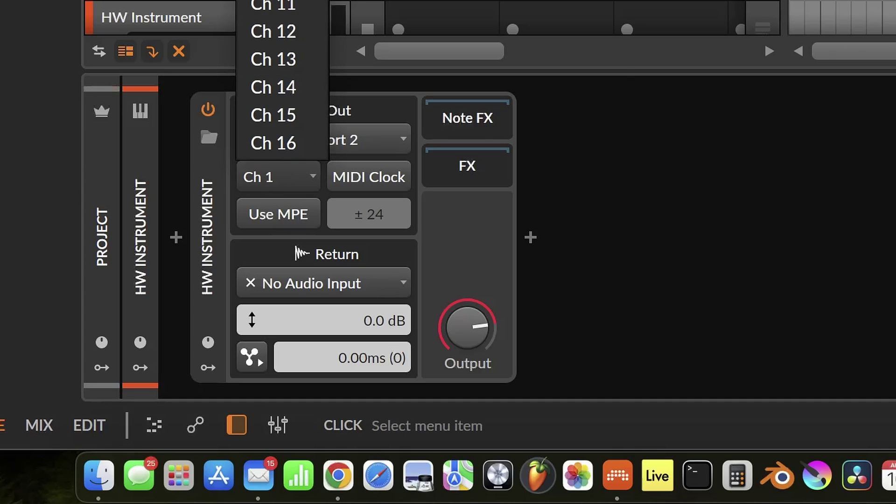
pyautogui.click(275, 4)
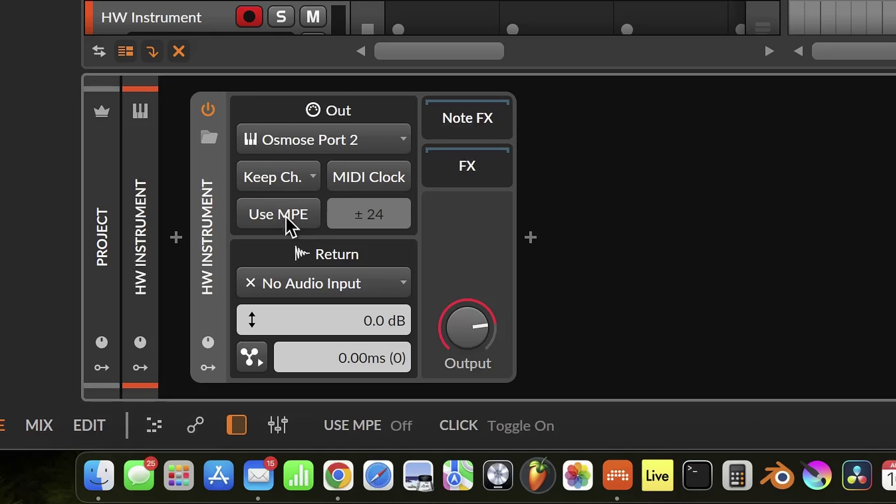
pyautogui.click(300, 208)
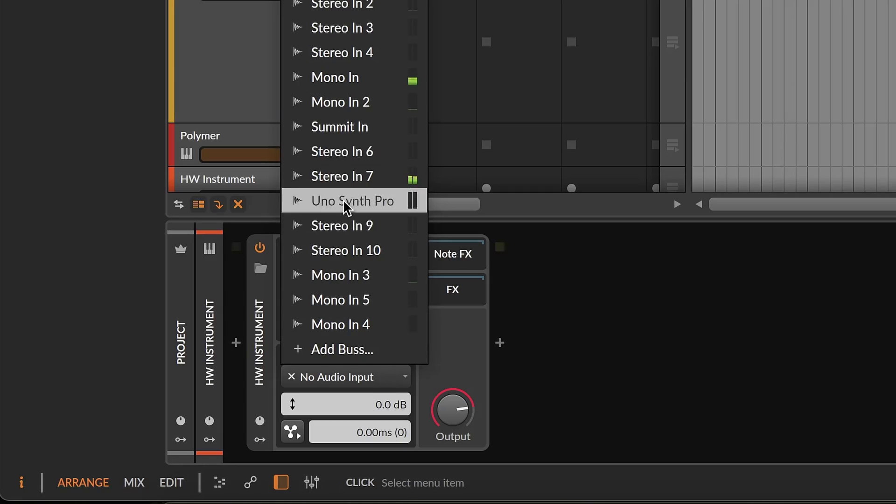
pyautogui.click(366, 182)
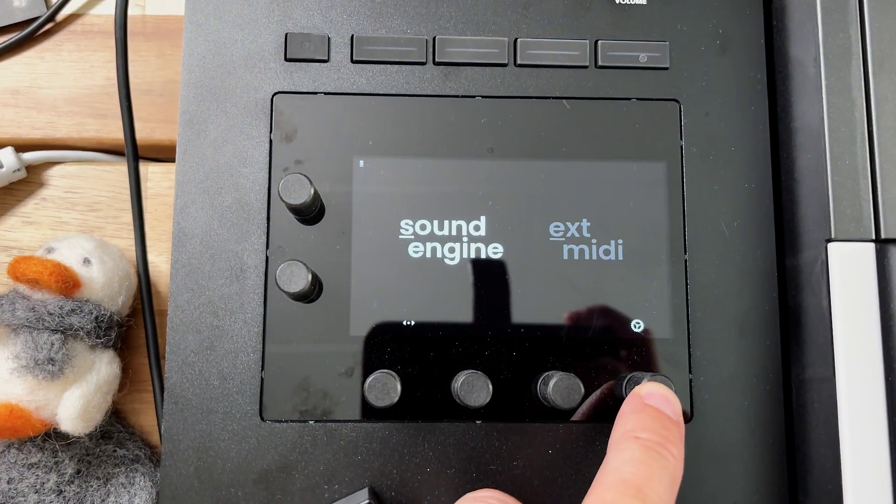
pyautogui.click(651, 390)
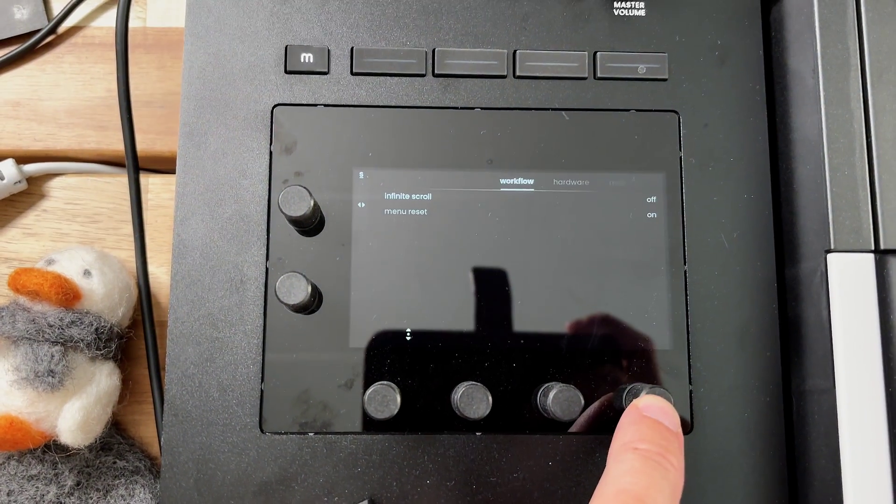
pyautogui.scroll(-1, 401, 182)
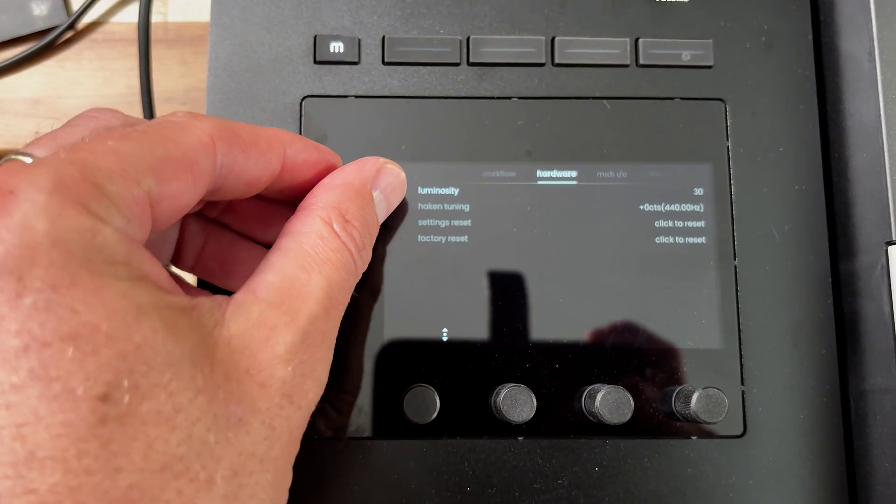
pyautogui.scroll(-1, 401, 182)
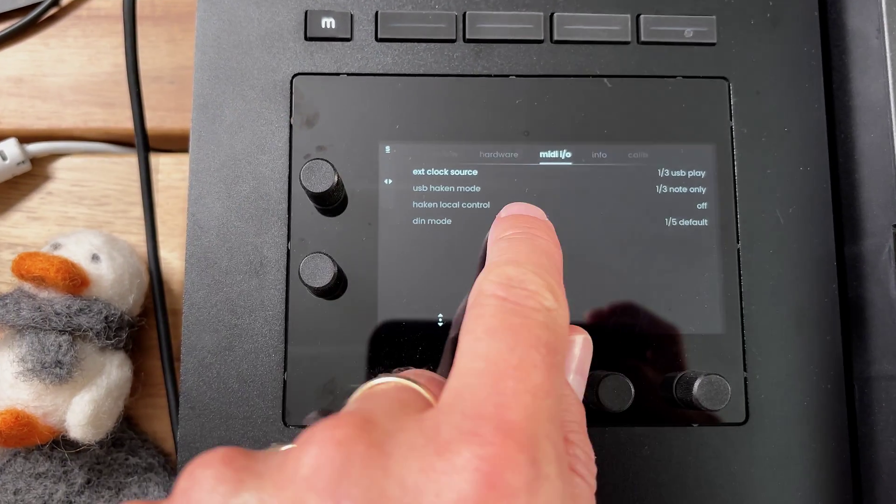
pyautogui.click(574, 191)
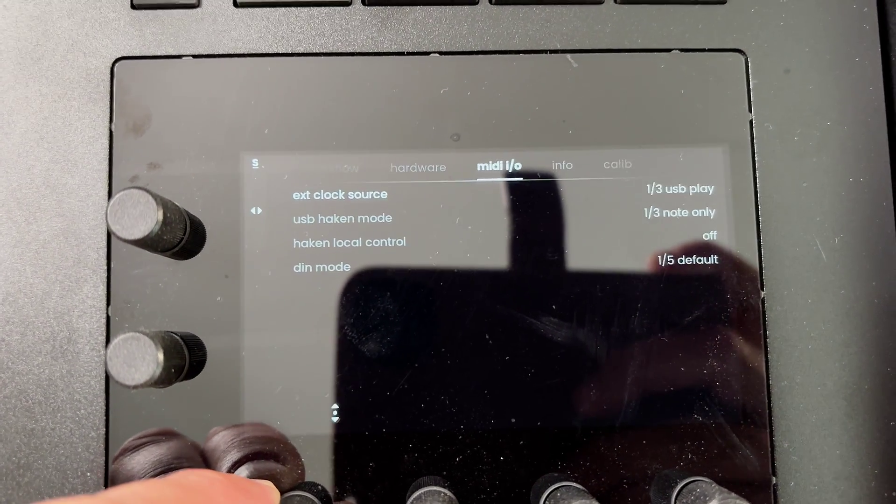
pyautogui.scroll(-1, 252, 467)
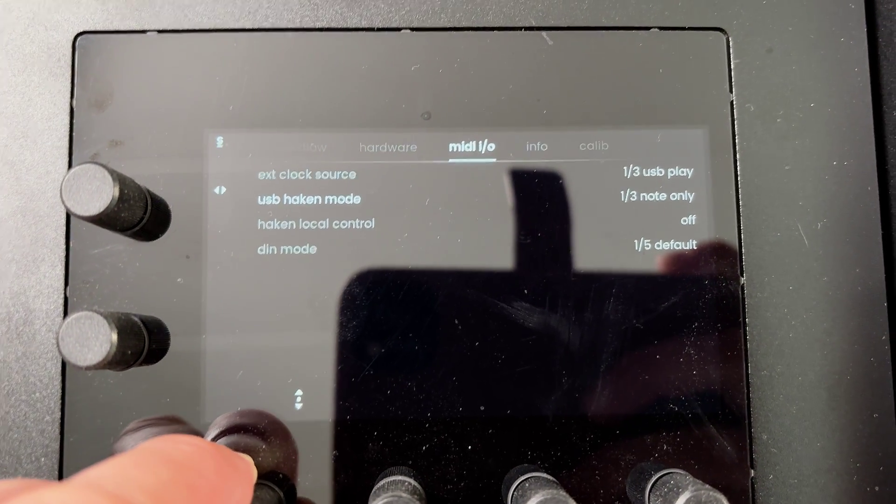
pyautogui.scroll(-1, 252, 466)
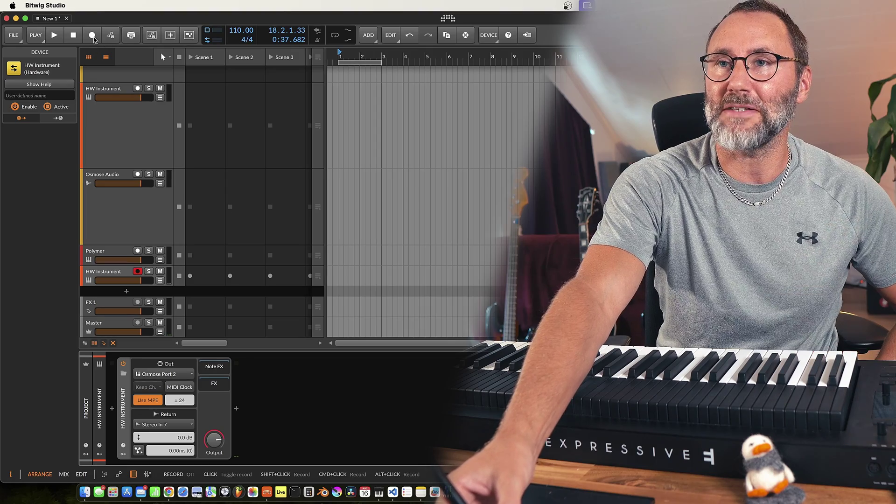
# - Record an Osmose performance on the armed HW Instrument track
pyautogui.click(92, 35)
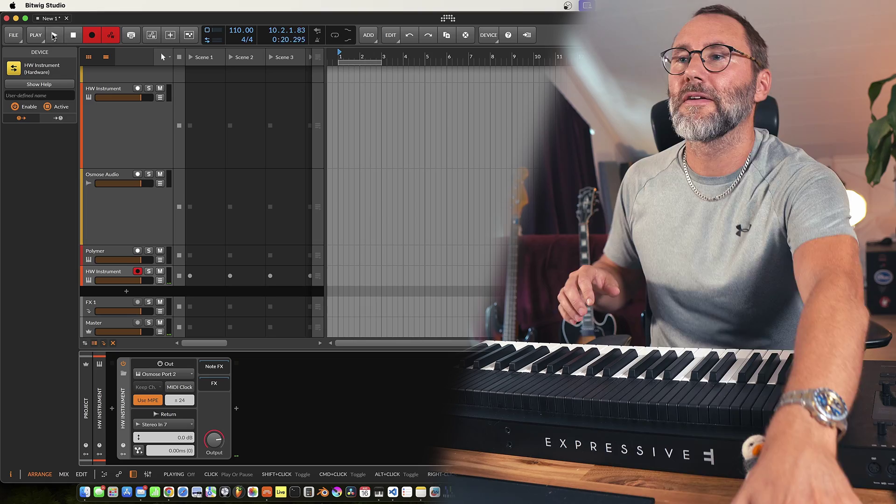
pyautogui.click(54, 36)
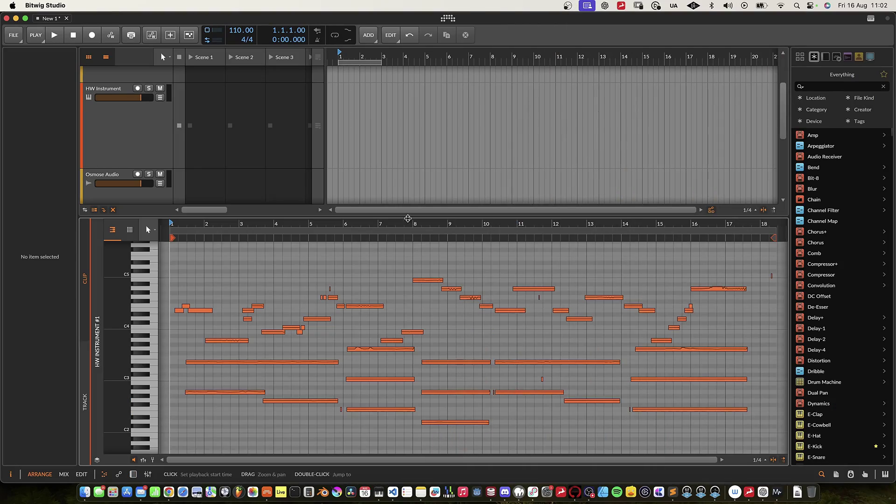
# - Enlarge the note editor and show the recorded clip's Timbre and Pressure note expressions
pyautogui.moveTo(409, 209); pyautogui.dragTo(409, 131)
pyautogui.moveTo(125, 283); pyautogui.dragTo(103, 329)
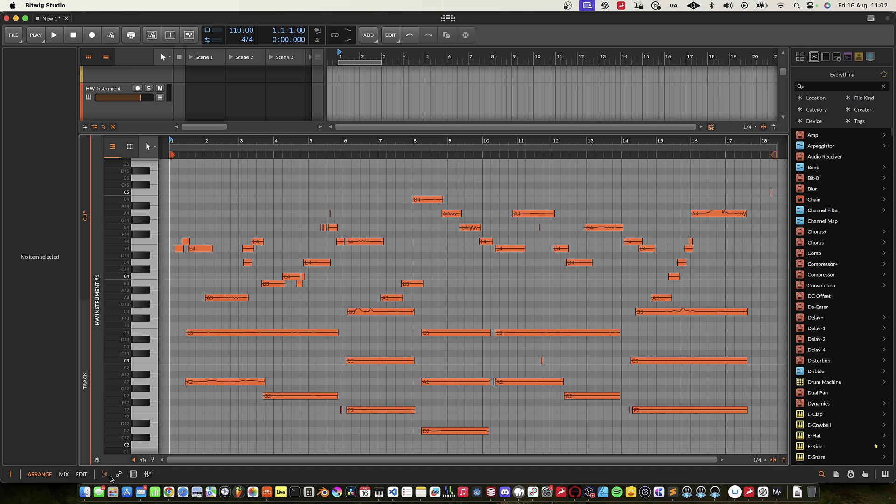
pyautogui.click(144, 460)
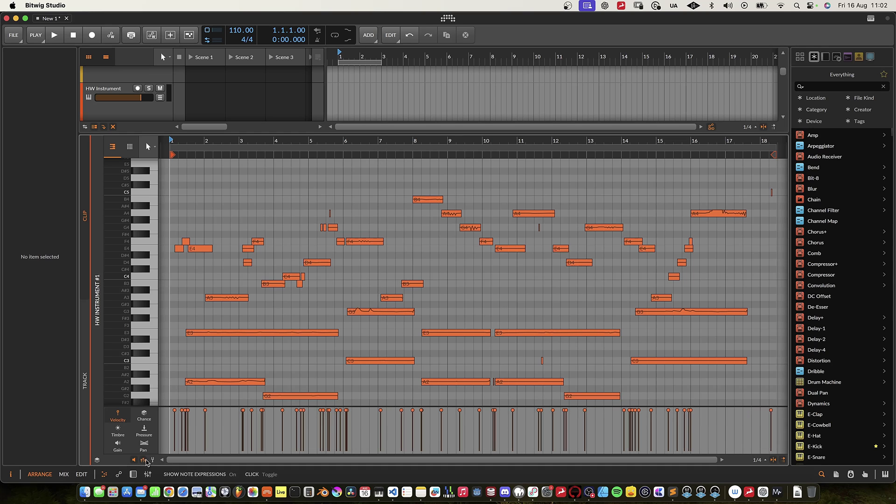
pyautogui.click(118, 430)
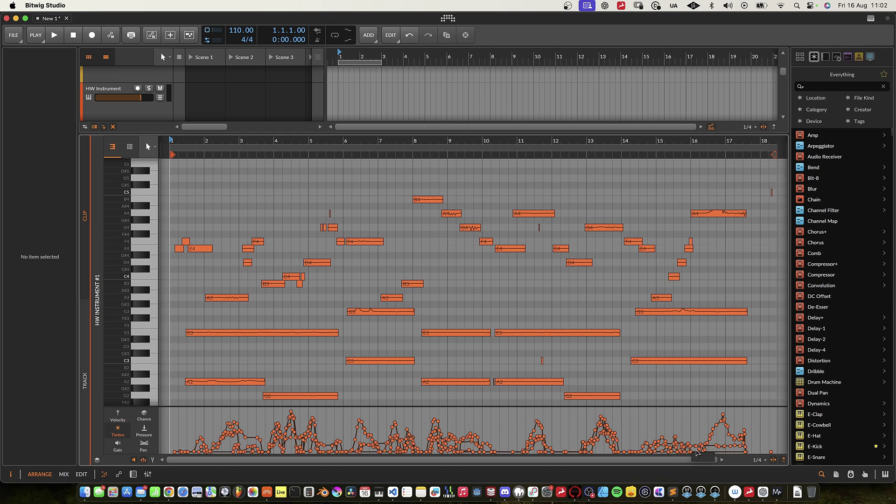
pyautogui.click(144, 432)
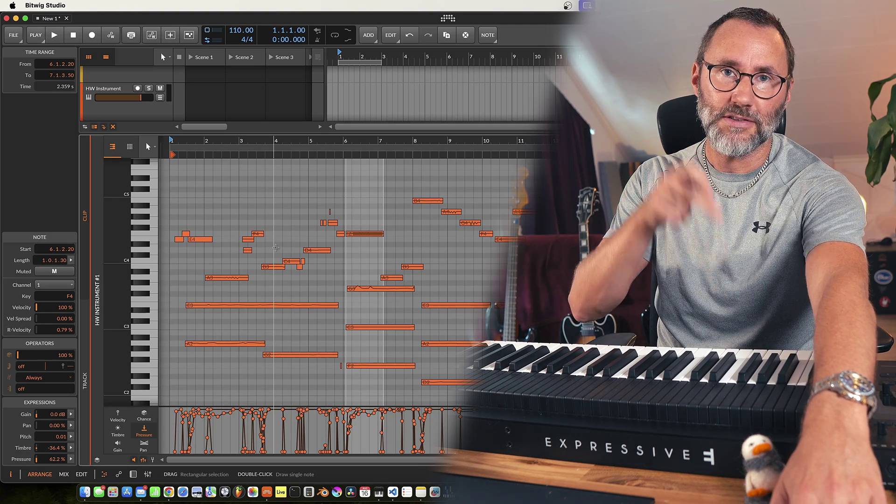
# - Play back the recorded clip while examining its Velocity, Timbre and Pressure expressions and the pitch curves inside the notes
pyautogui.press('space')
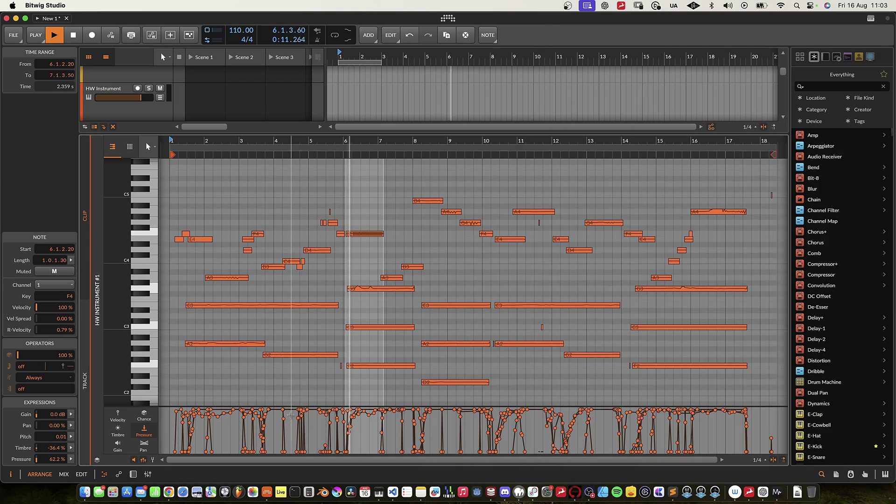
pyautogui.click(119, 416)
pyautogui.click(389, 286)
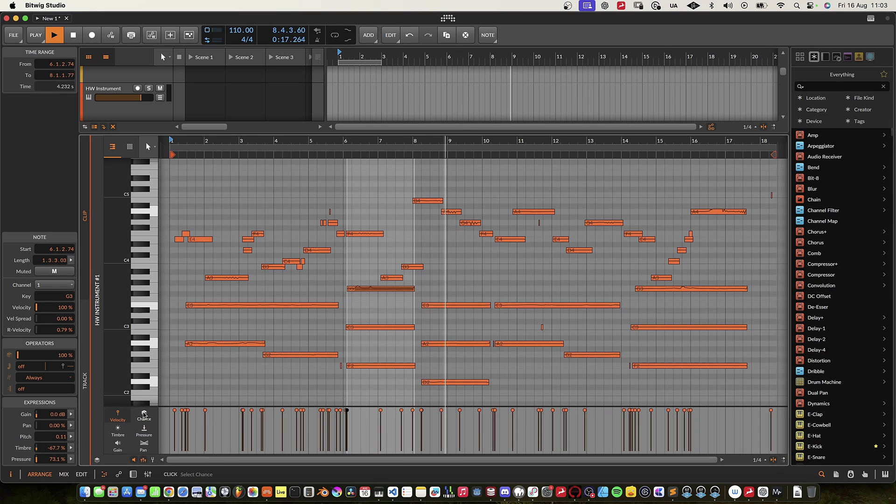
pyautogui.click(118, 430)
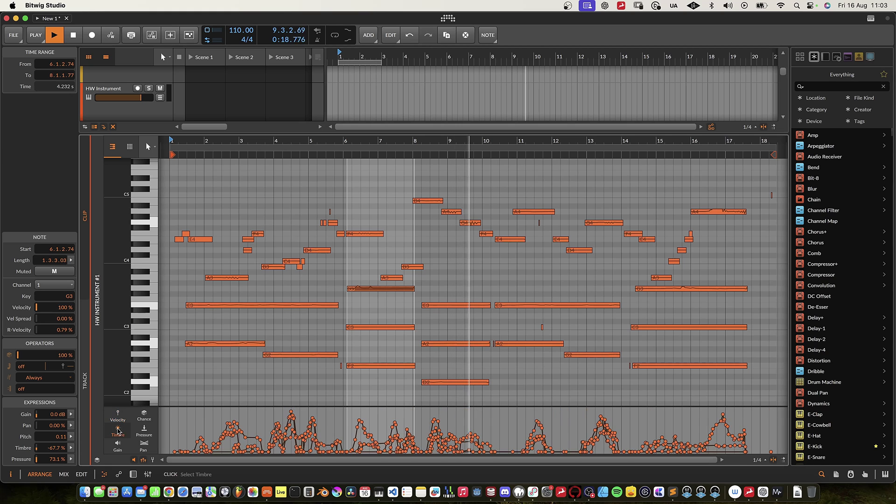
pyautogui.click(143, 430)
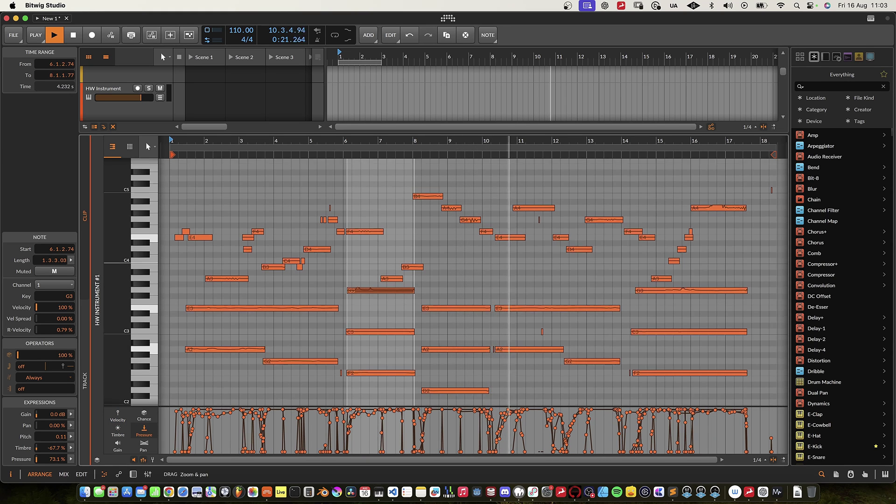
pyautogui.scroll(5, 473, 294)
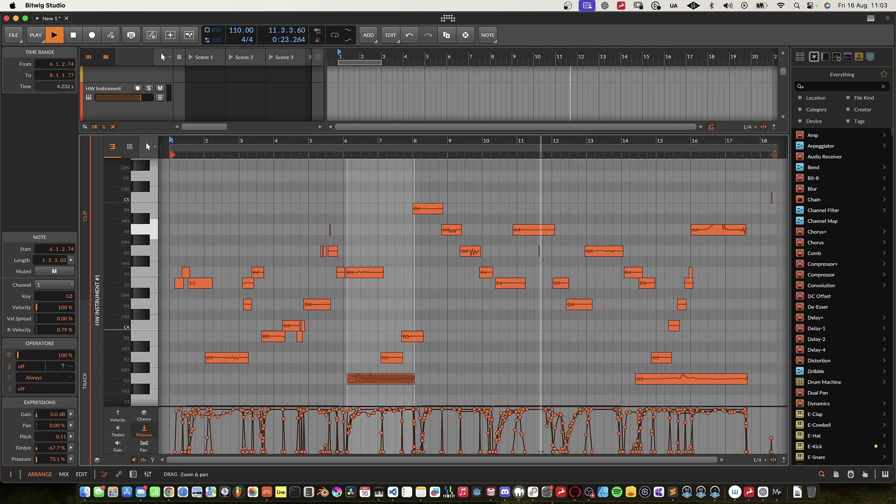